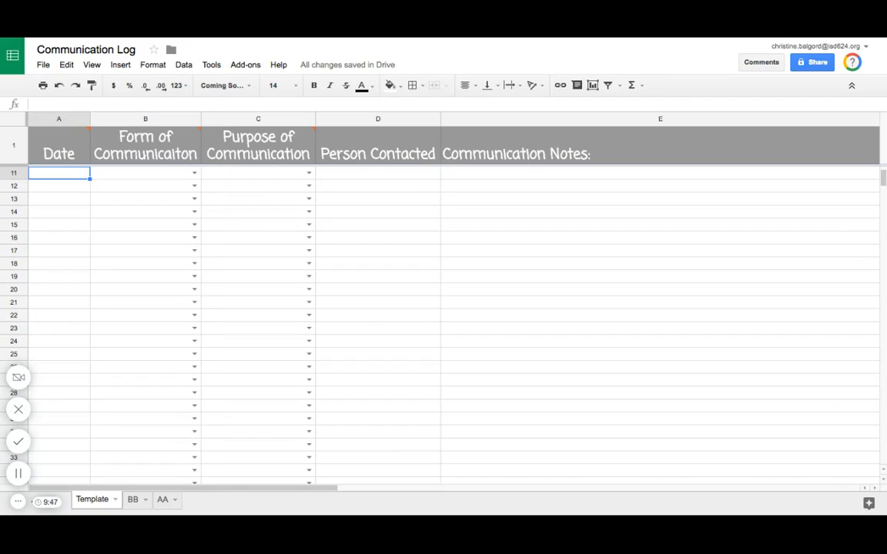
- Examine the dropdown choices for Form of Communication and Purpose of Communication in row 11 of the Template sheet
{"action": "left_click", "coordinate": [194, 174]}
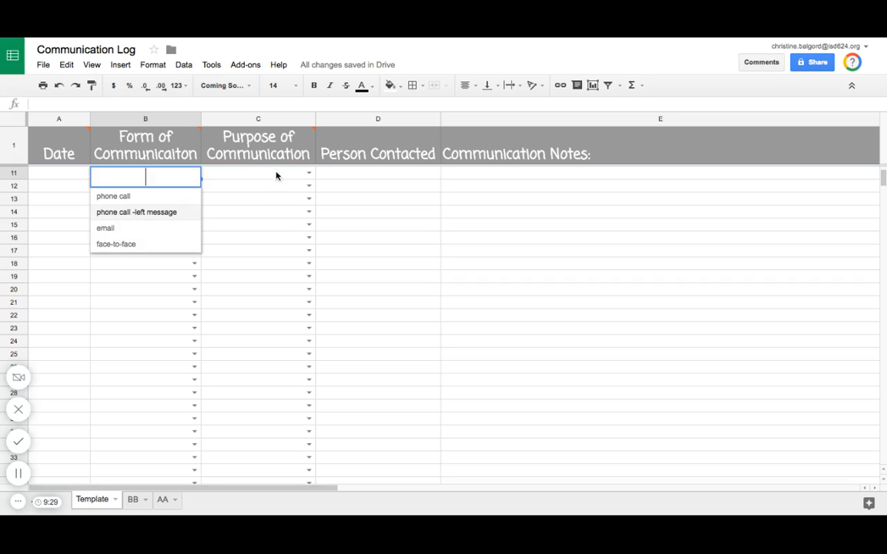
{"action": "left_click", "coordinate": [308, 173]}
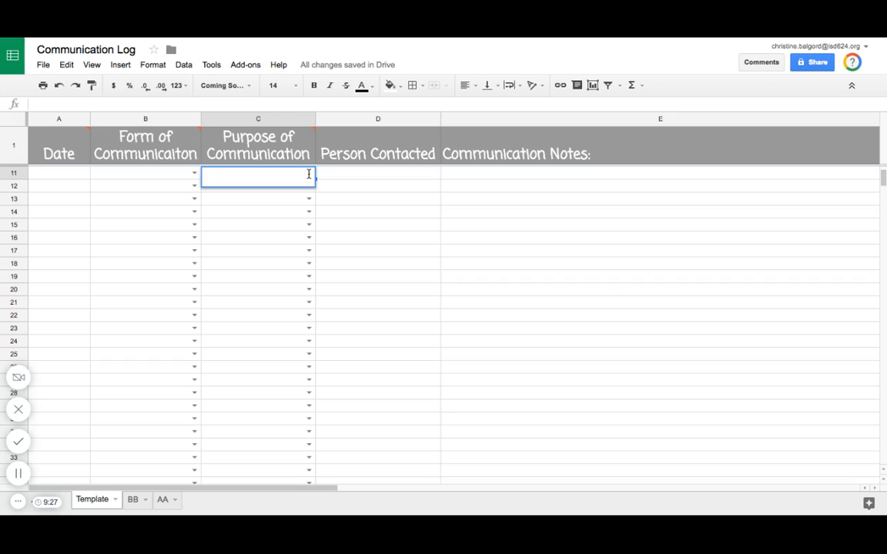
{"action": "left_click", "coordinate": [320, 178]}
{"action": "left_click", "coordinate": [308, 176]}
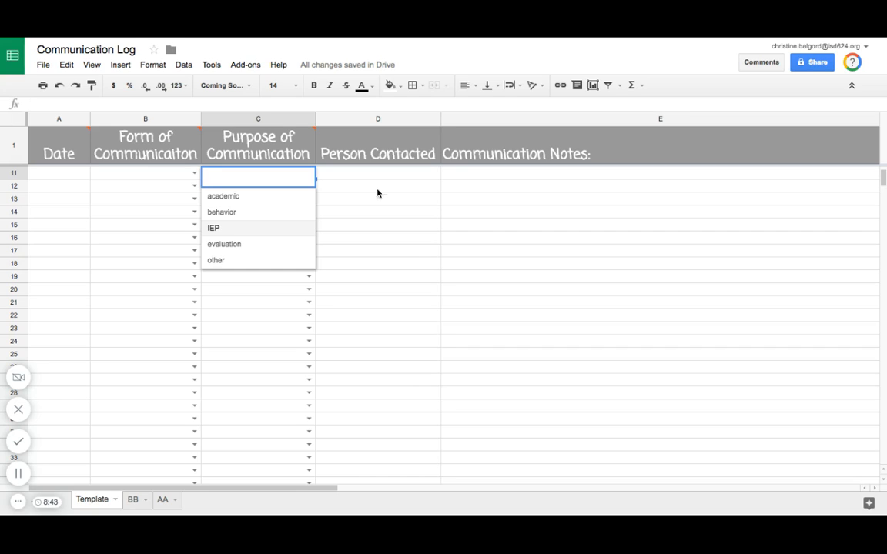
{"action": "left_click", "coordinate": [469, 179]}
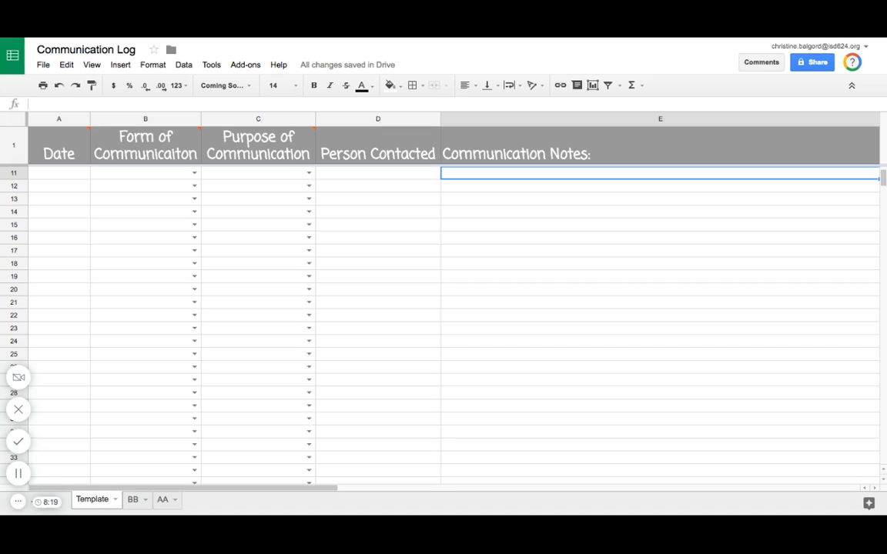
- Duplicate the Template sheet and rename the copy CC
{"action": "left_click", "coordinate": [116, 501]}
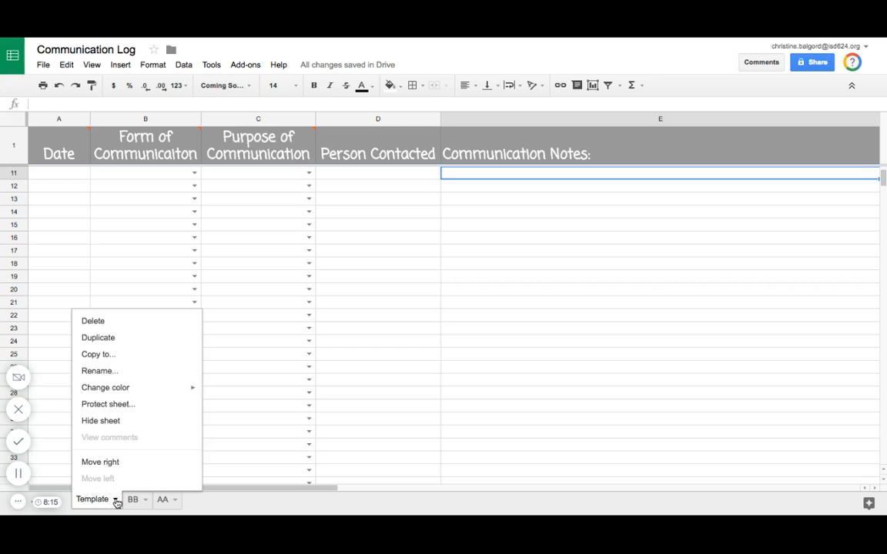
{"action": "left_click", "coordinate": [96, 338]}
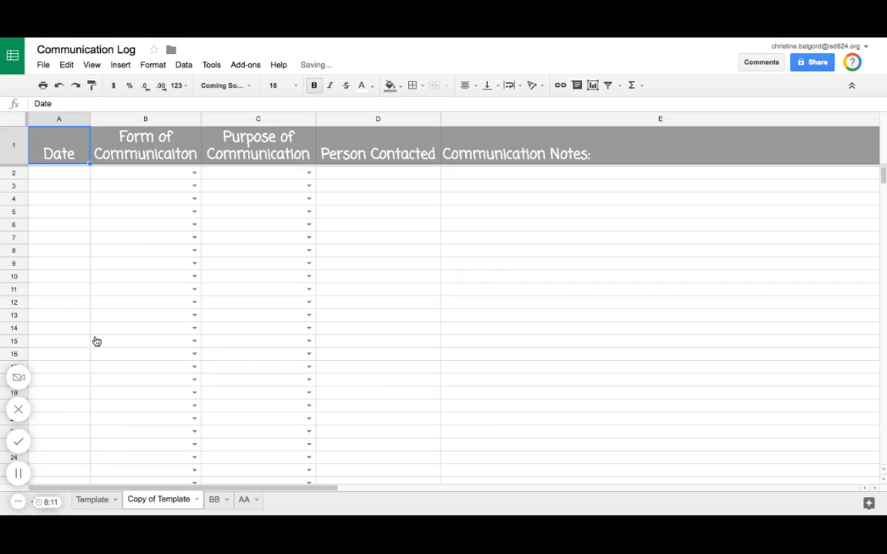
{"action": "double_click", "coordinate": [161, 500]}
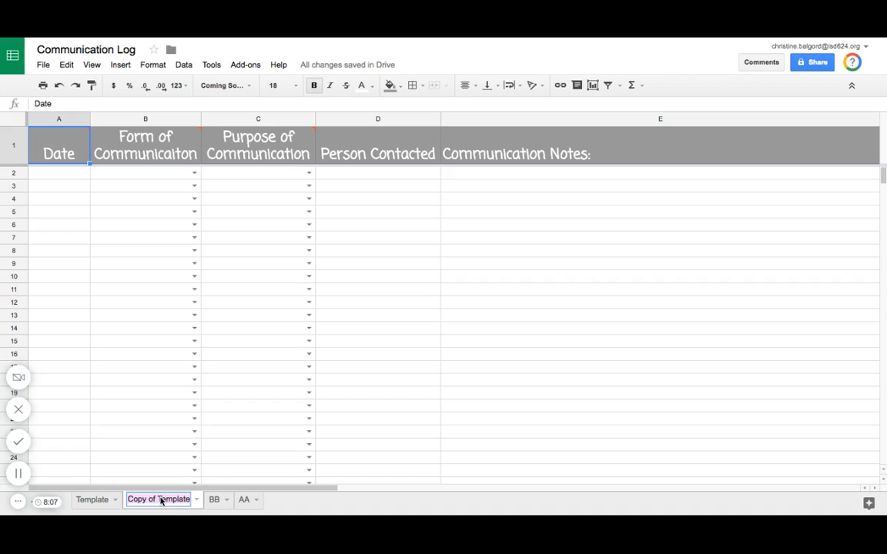
{"action": "type", "text": "CC"}
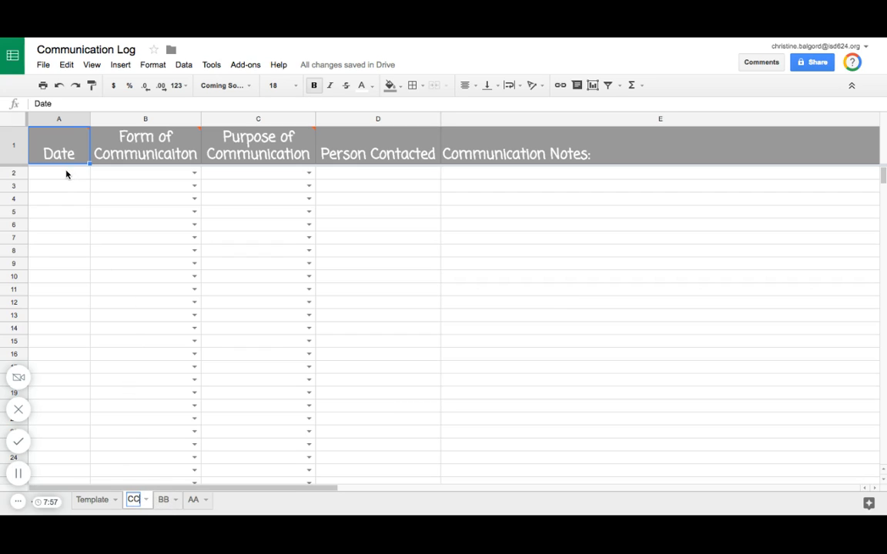
- Examine the Person Contacted dropdown choices in row 2 of the AA sheet
{"action": "left_click", "coordinate": [194, 501]}
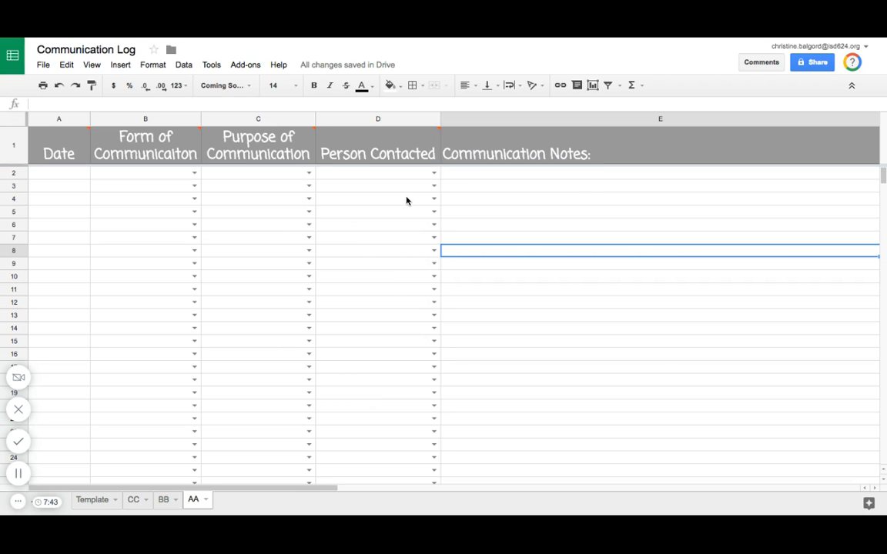
{"action": "left_click", "coordinate": [433, 173]}
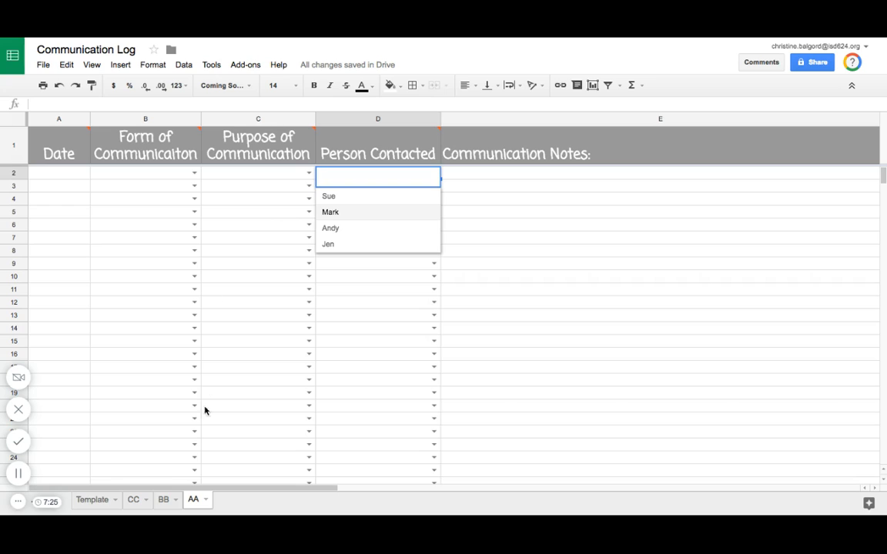
- On the BB sheet, add list-of-items data validation to the Person Contacted column with two contacts' first names as choices
{"action": "left_click", "coordinate": [163, 501]}
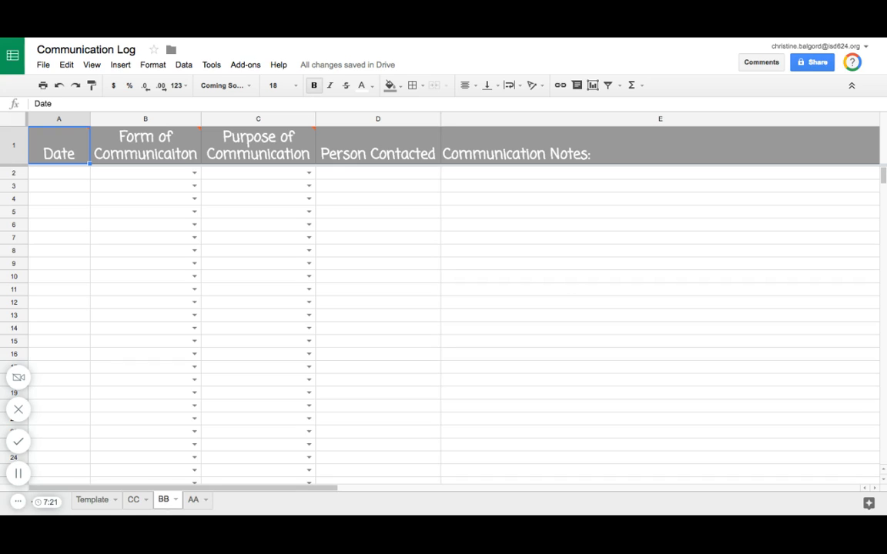
{"action": "left_click", "coordinate": [400, 122]}
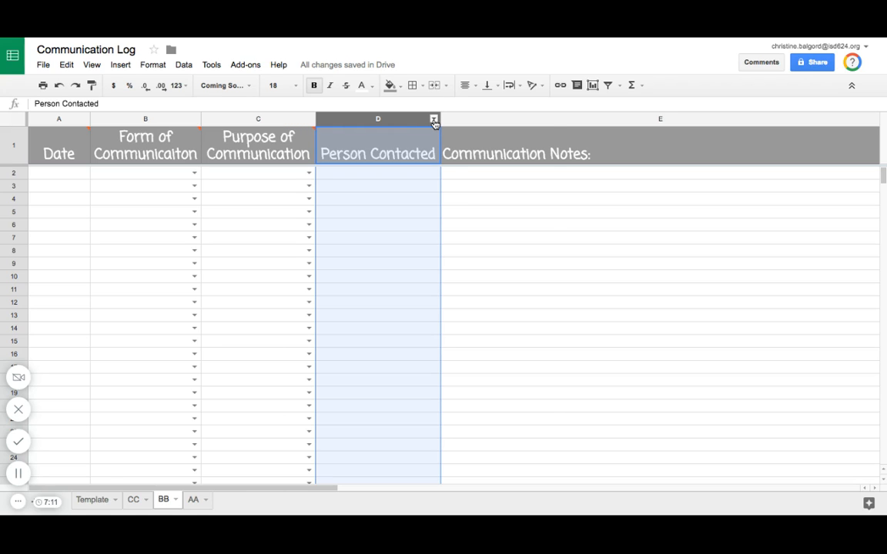
{"action": "left_click", "coordinate": [435, 120]}
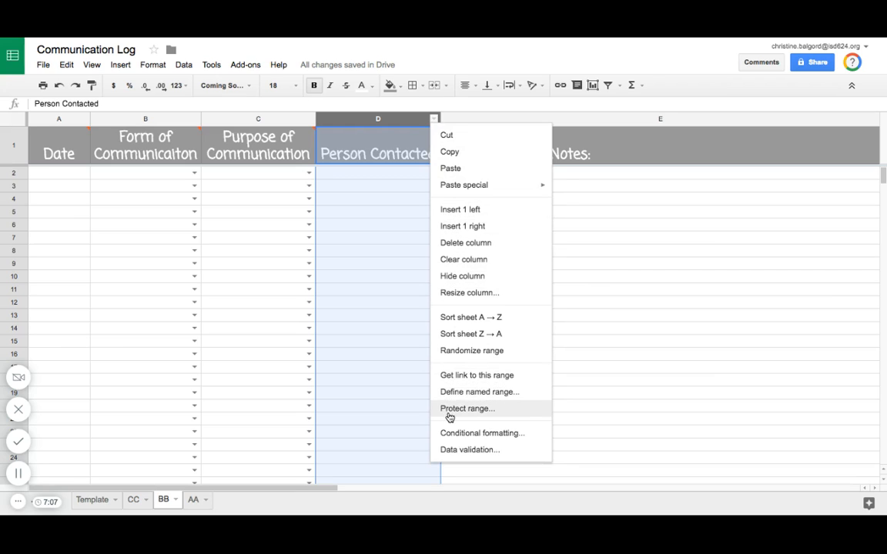
{"action": "left_click", "coordinate": [452, 451]}
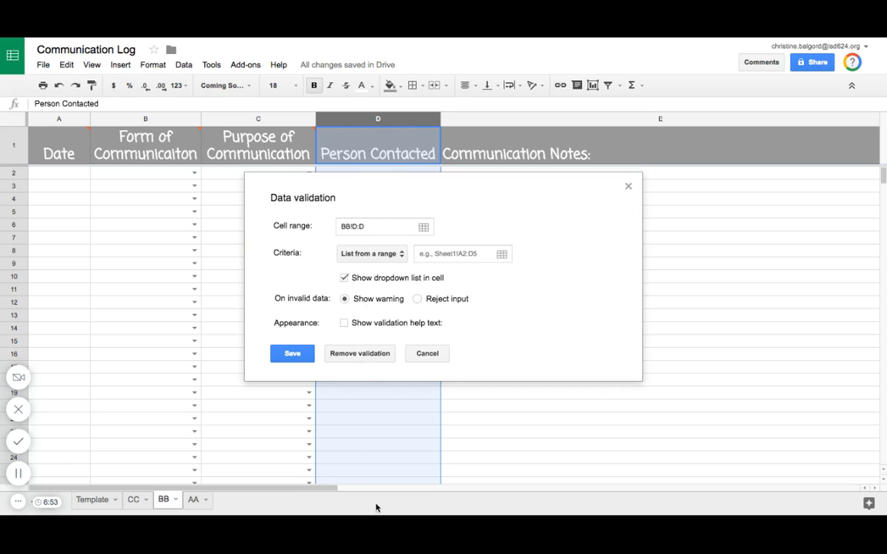
{"action": "left_click", "coordinate": [401, 256]}
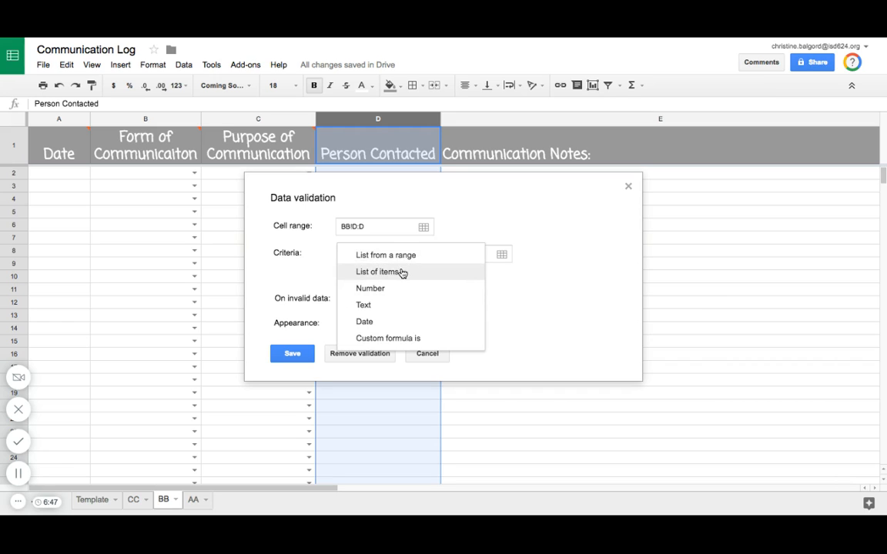
{"action": "left_click", "coordinate": [401, 271]}
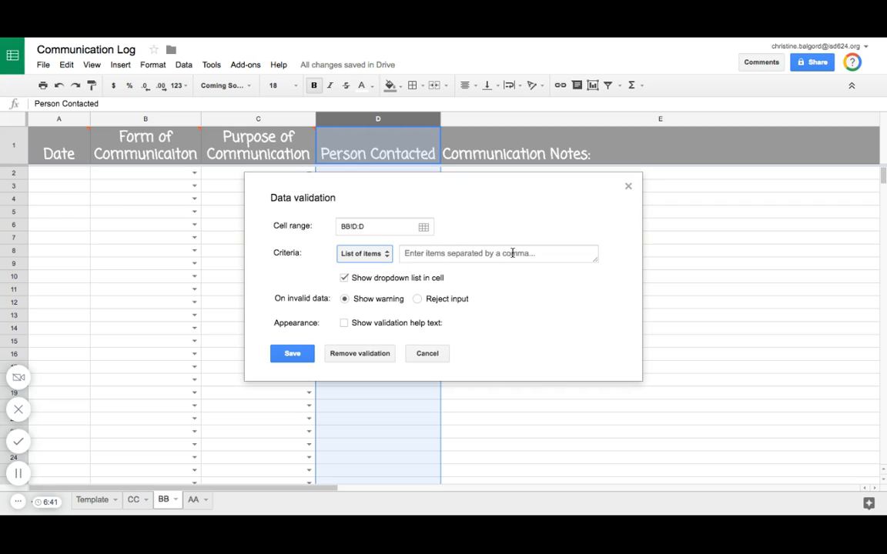
{"action": "left_click", "coordinate": [447, 253]}
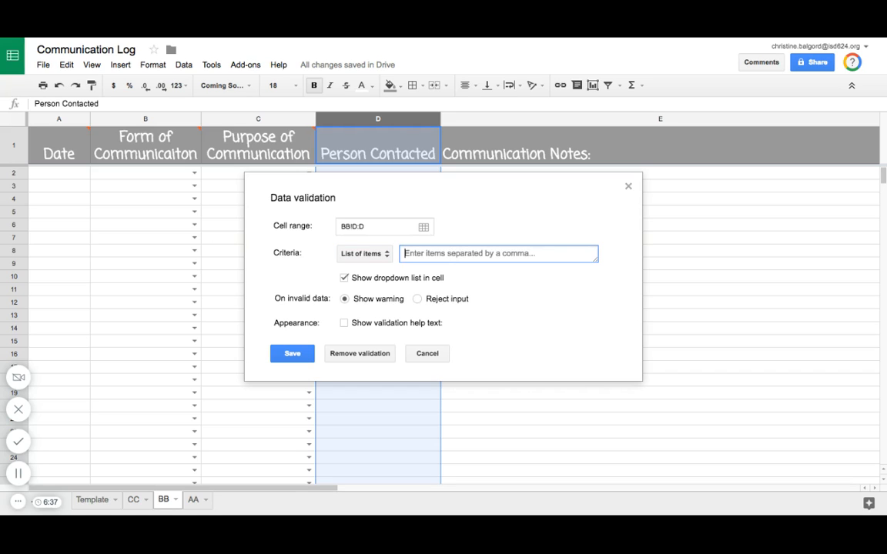
{"action": "type", "text": "Barb,"}
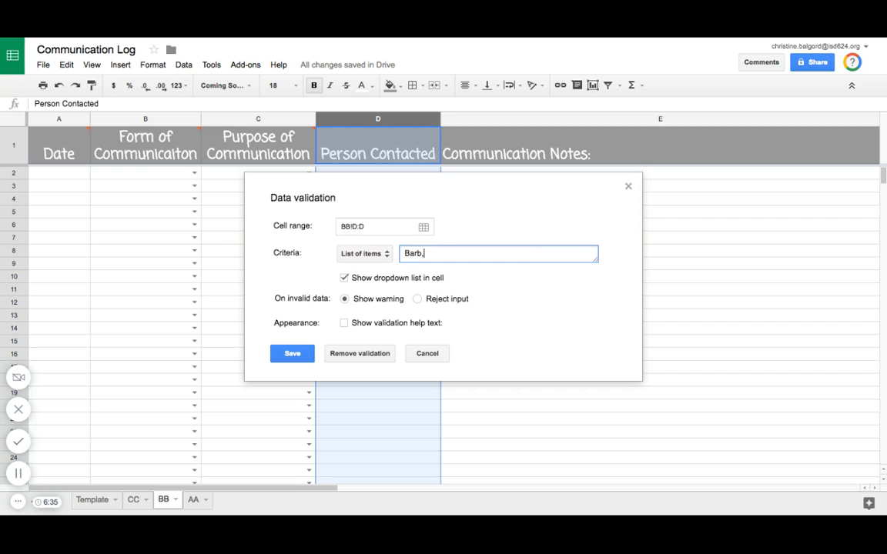
{"action": "type", "text": " Bob"}
{"action": "left_click", "coordinate": [293, 354]}
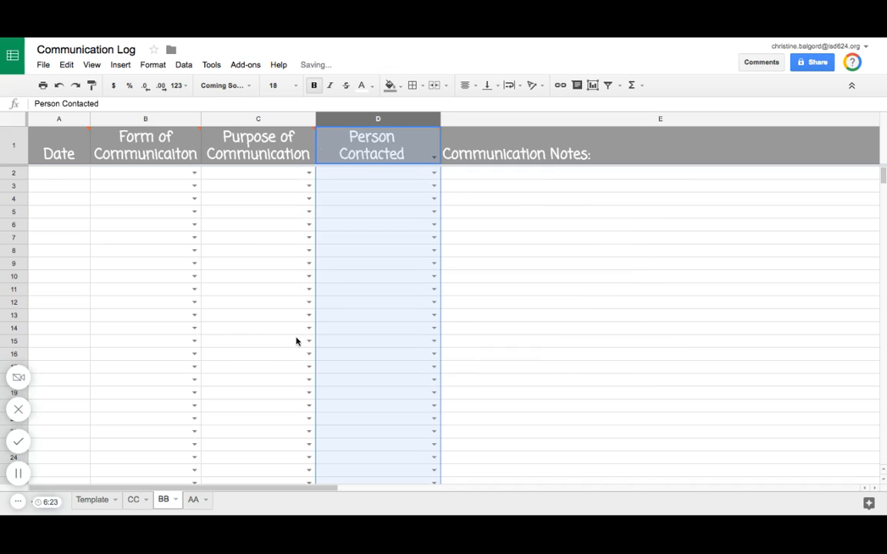
- Check the Person Contacted dropdown choices in row 2 and in the header cell of the BB sheet
{"action": "left_click", "coordinate": [461, 119]}
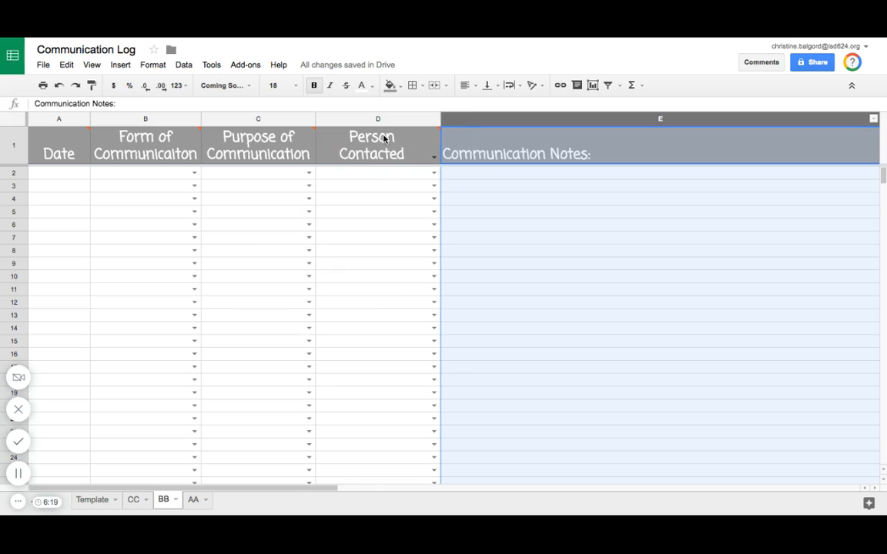
{"action": "left_click", "coordinate": [433, 174]}
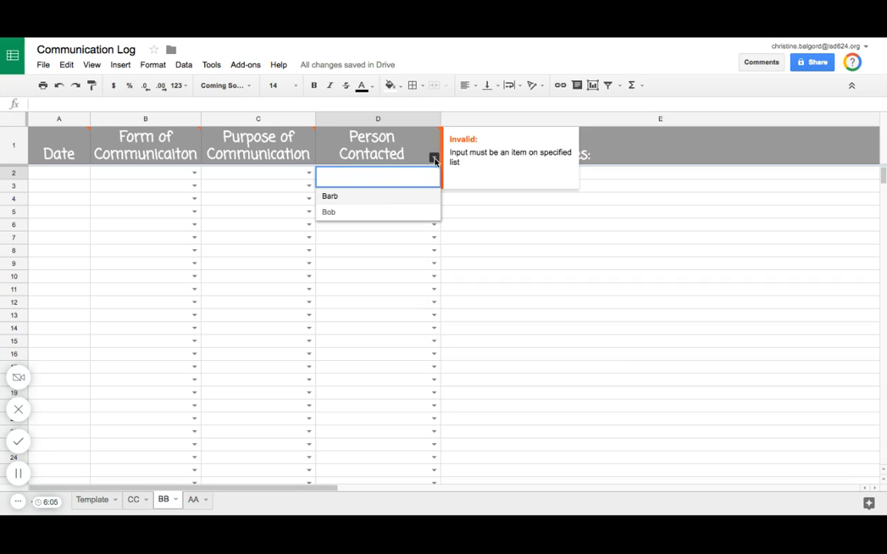
{"action": "key", "text": "ctrl+z"}
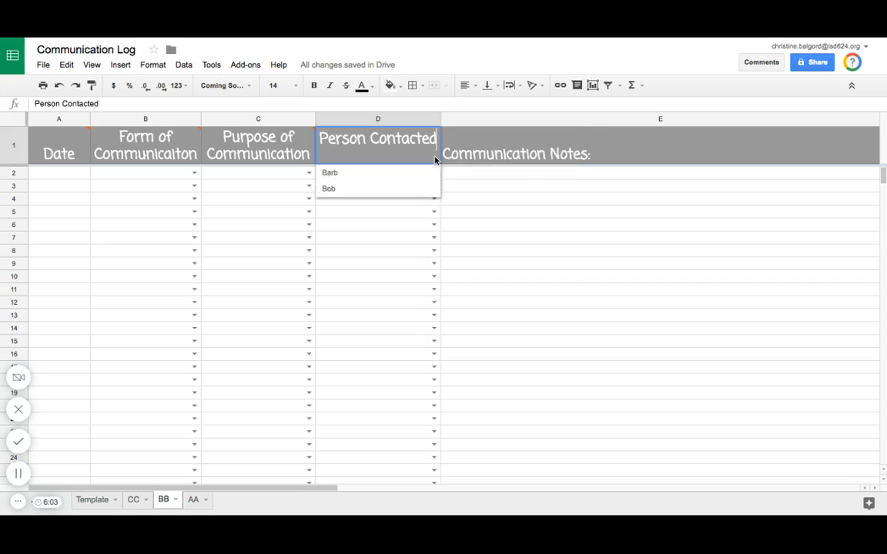
- Add a third choice combining both contacts' names to the Person Contacted column's validation list and check it in row 2
{"action": "left_click", "coordinate": [419, 120]}
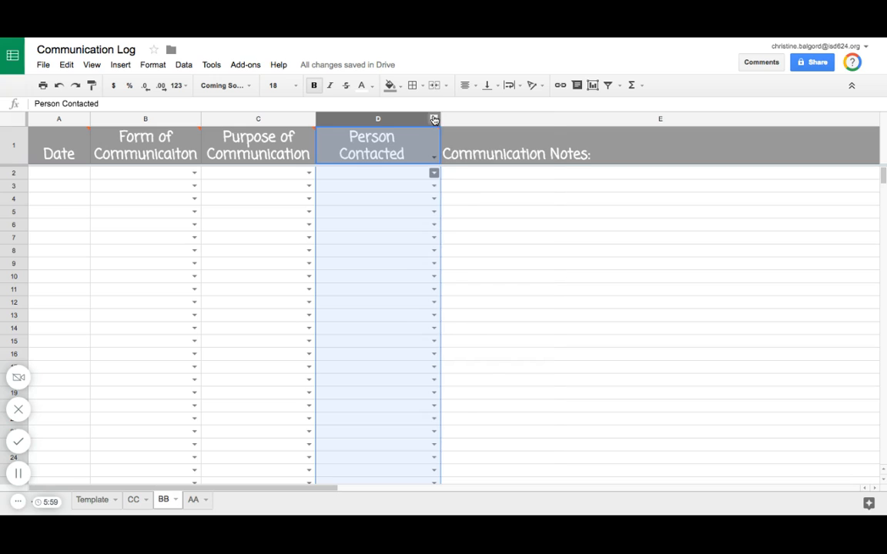
{"action": "left_click", "coordinate": [434, 120]}
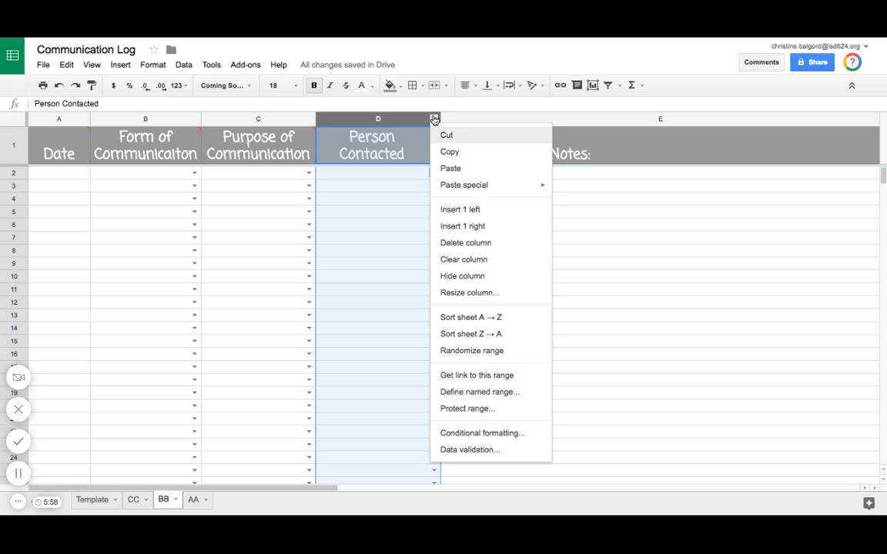
{"action": "left_click", "coordinate": [447, 450]}
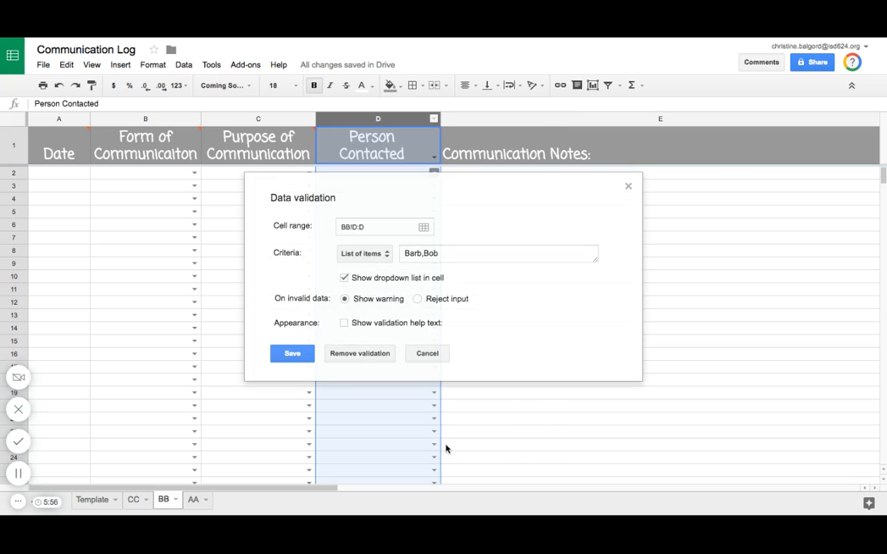
{"action": "left_click", "coordinate": [442, 253]}
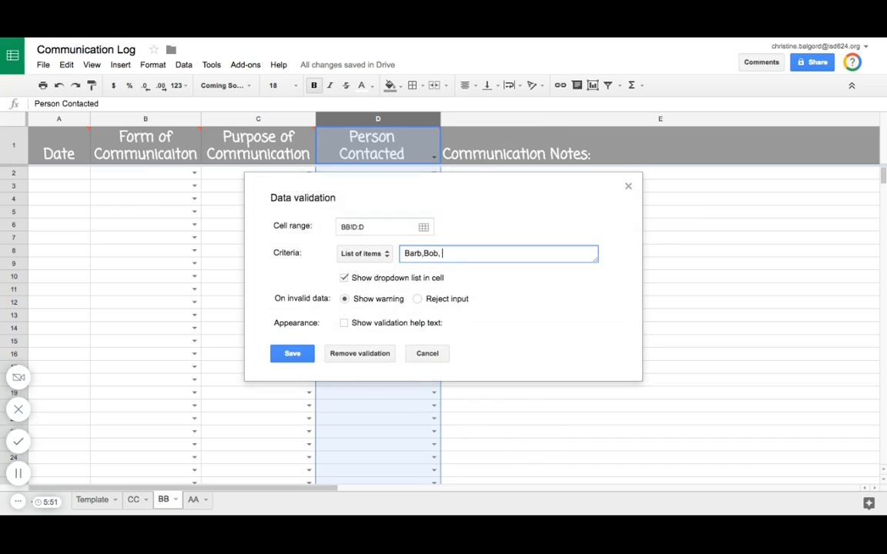
{"action": "type", "text": ", Barb Bob"}
{"action": "left_click", "coordinate": [300, 357]}
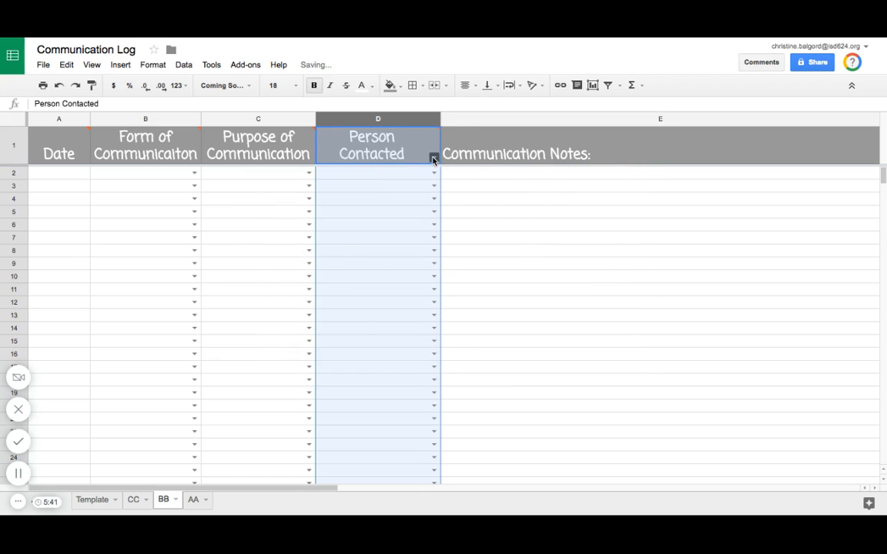
{"action": "left_click", "coordinate": [434, 173]}
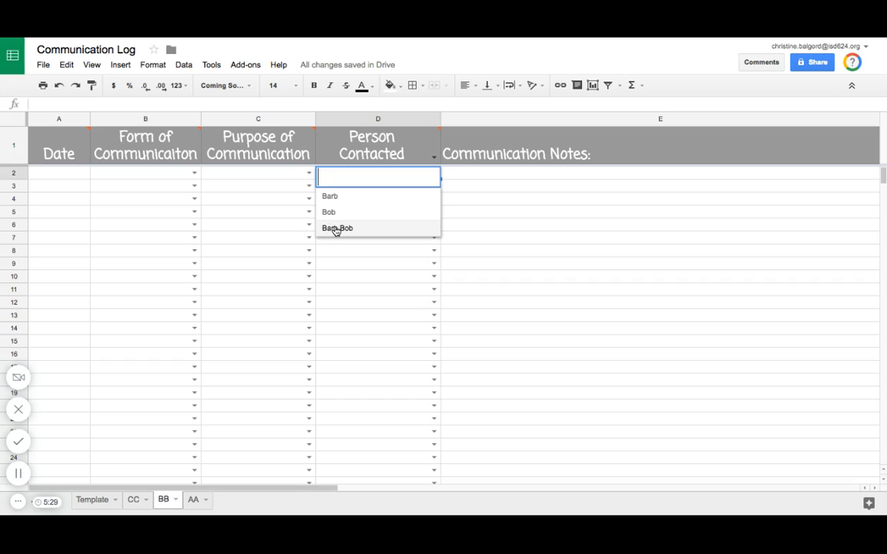
{"action": "left_click", "coordinate": [434, 160]}
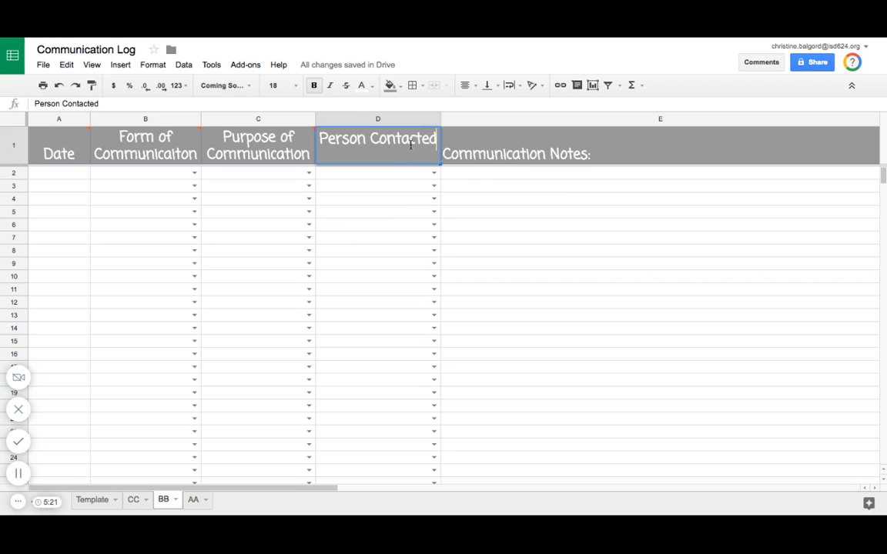
{"action": "left_click", "coordinate": [369, 146]}
{"action": "double_click", "coordinate": [370, 146]}
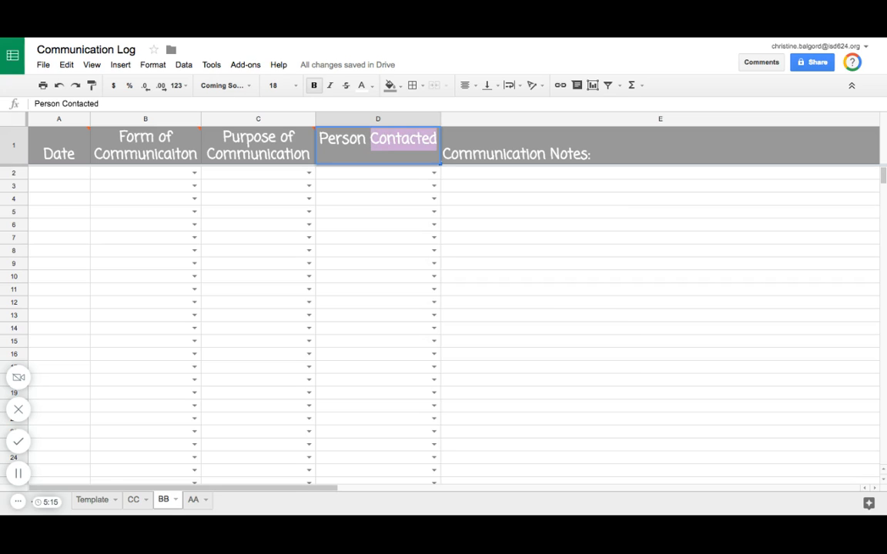
{"action": "double_click", "coordinate": [362, 144]}
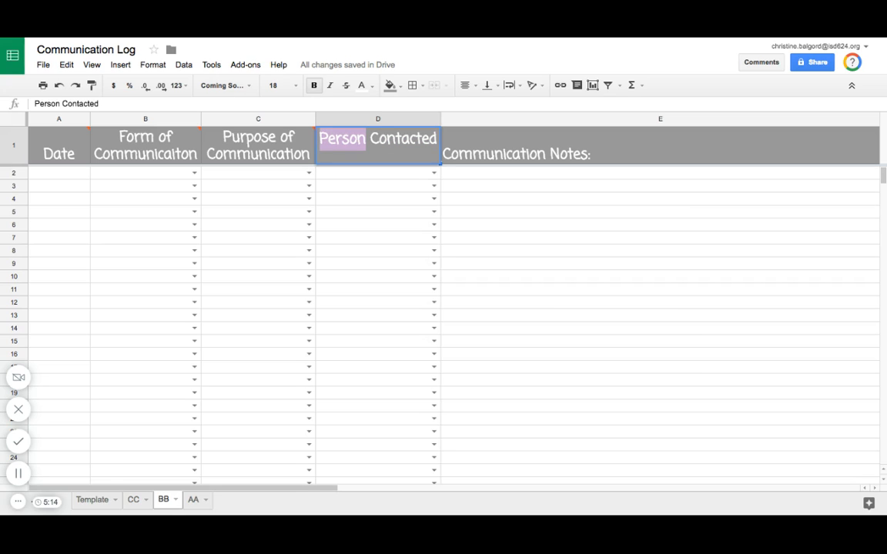
{"action": "left_click", "coordinate": [397, 158]}
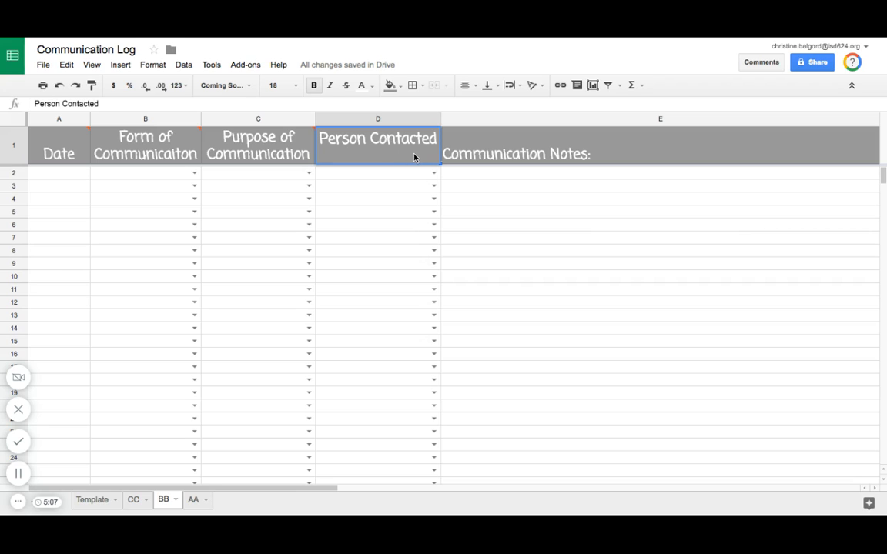
{"action": "left_click", "coordinate": [461, 165]}
{"action": "left_click", "coordinate": [390, 147]}
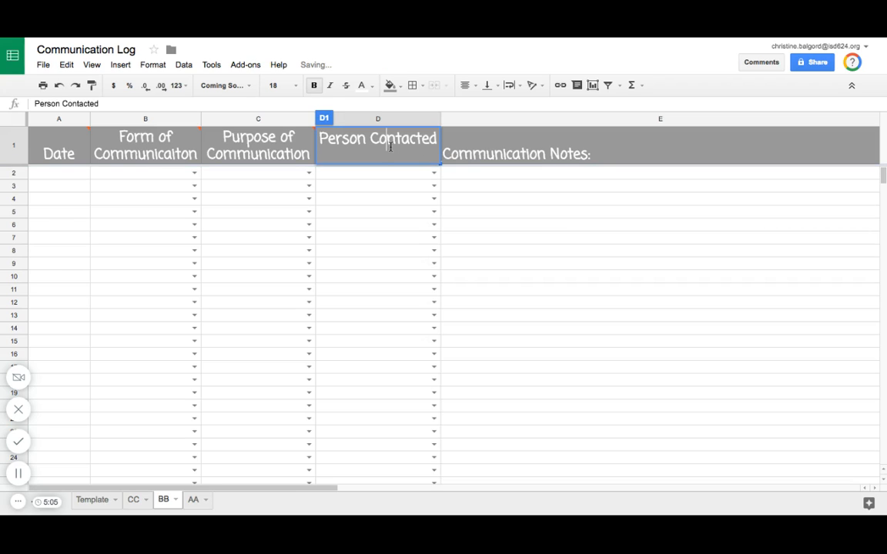
{"action": "double_click", "coordinate": [372, 145]}
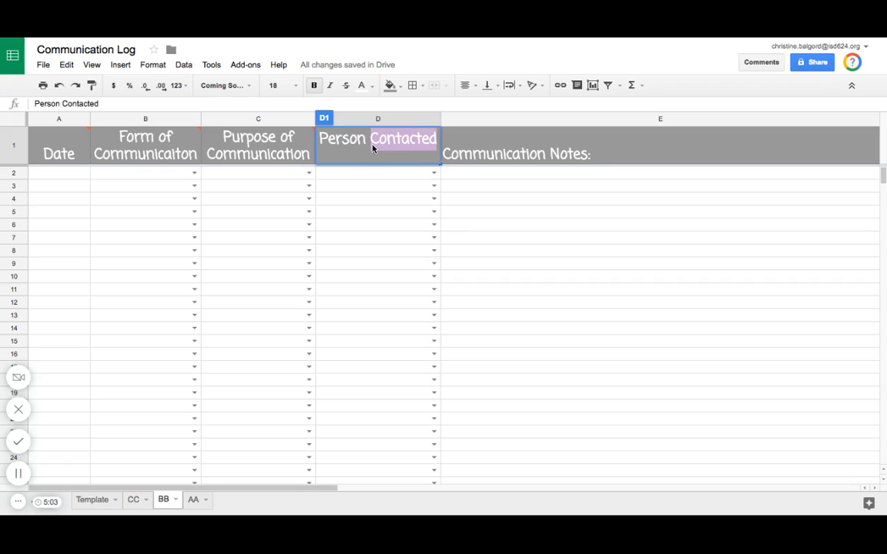
{"action": "left_click", "coordinate": [292, 168]}
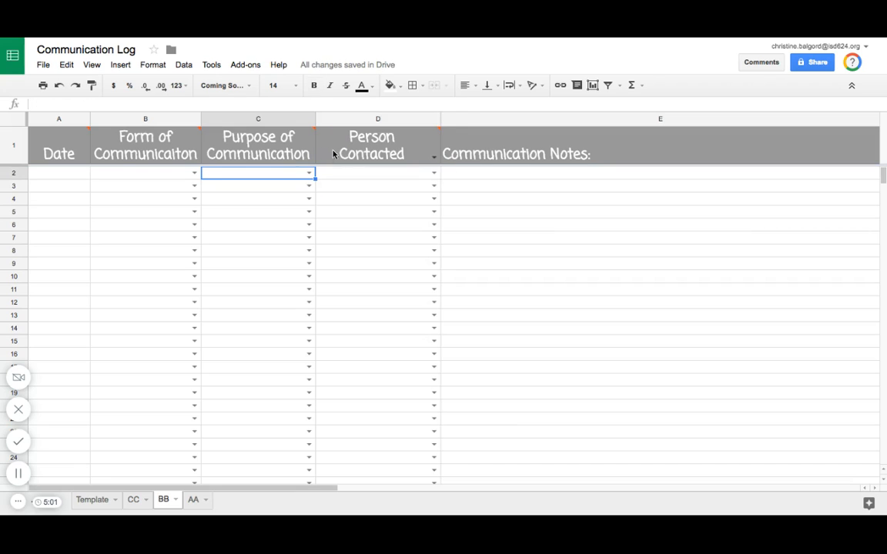
- Turn off showing the dropdown list in the Person Contacted header cell D1 through its data validation settings
{"action": "left_click", "coordinate": [410, 148]}
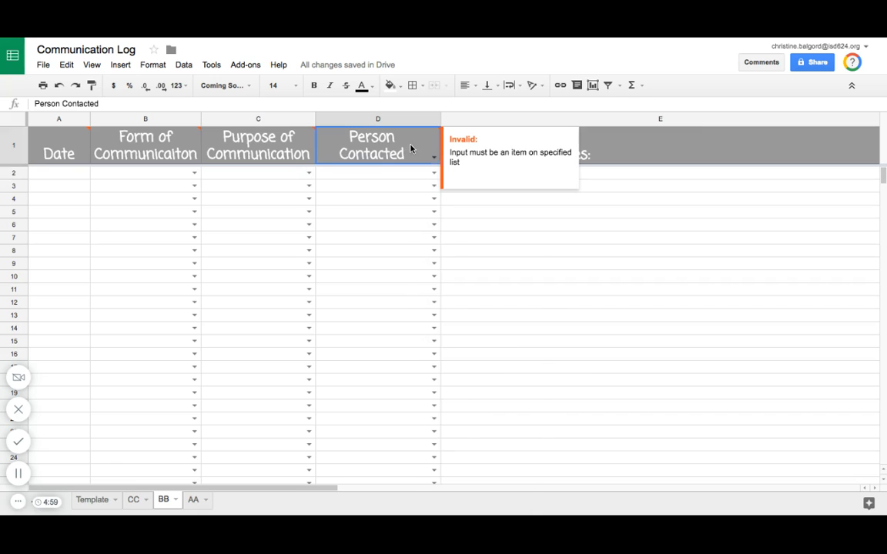
{"action": "right_click", "coordinate": [411, 148]}
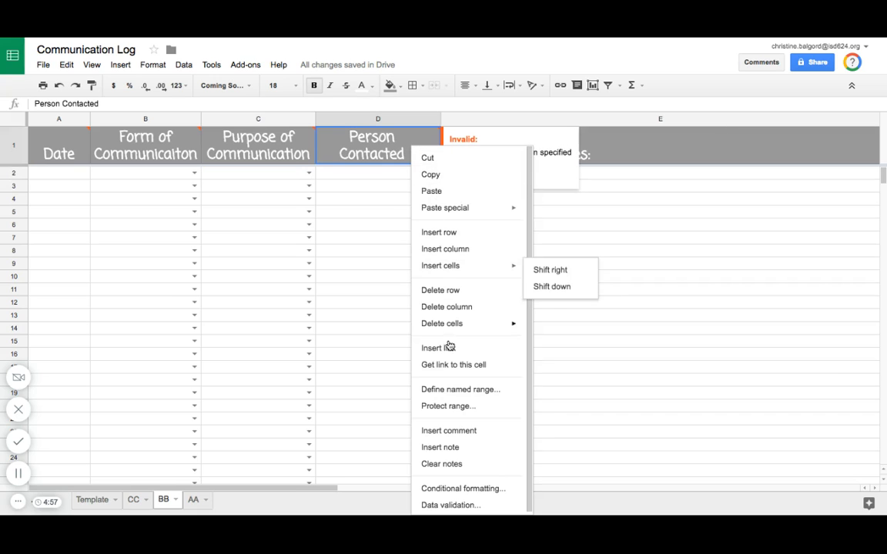
{"action": "left_click", "coordinate": [446, 505]}
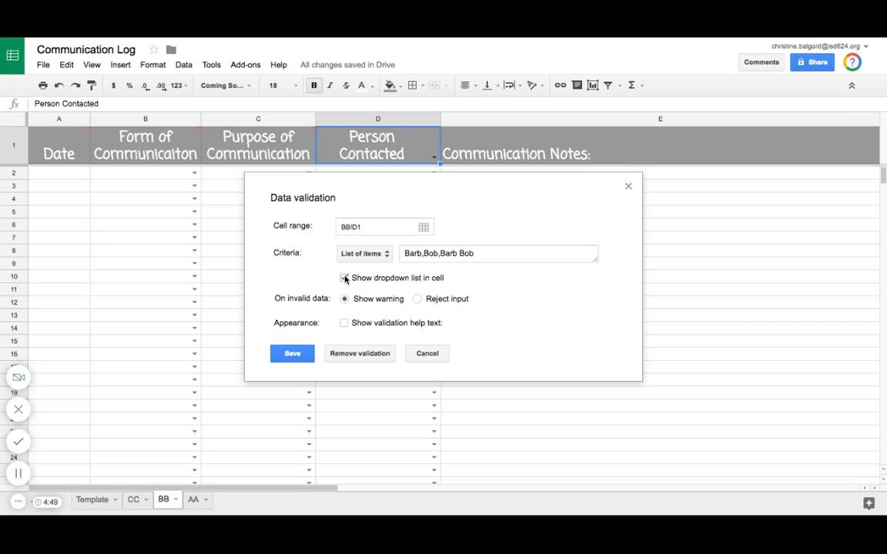
{"action": "left_click", "coordinate": [297, 359]}
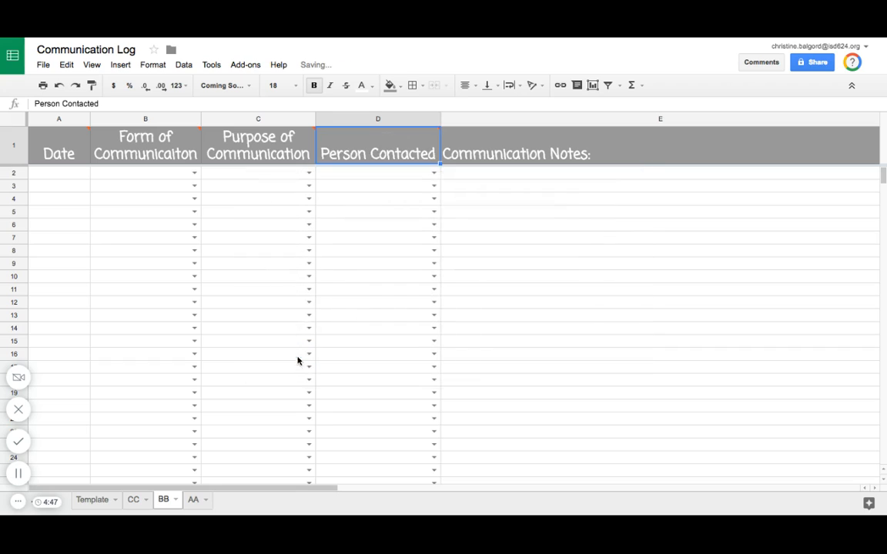
{"action": "left_click", "coordinate": [568, 213]}
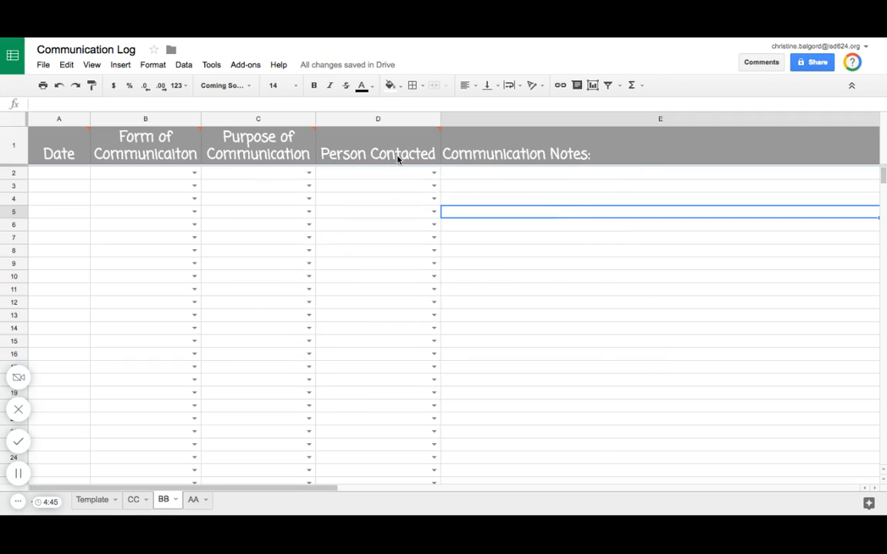